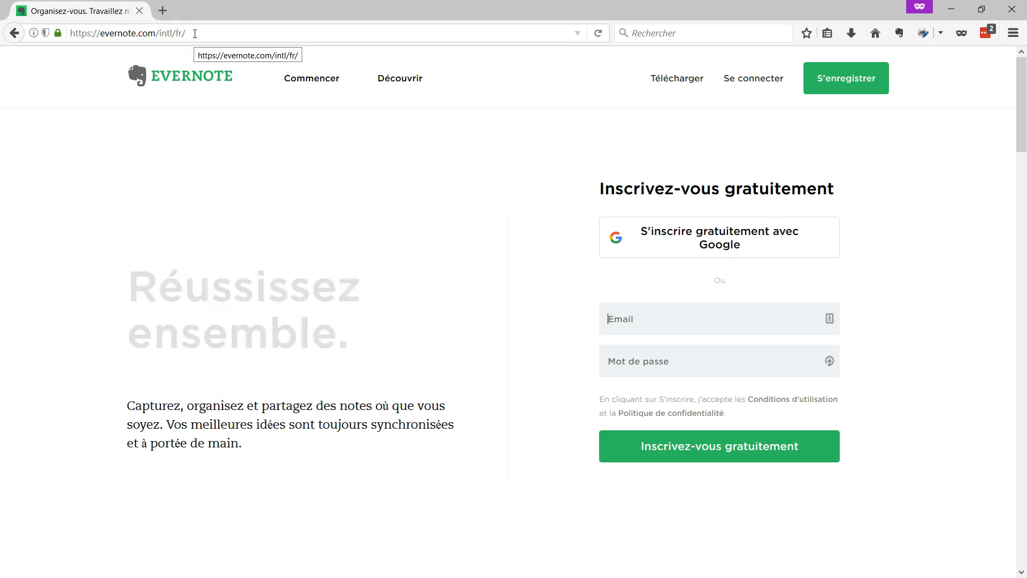
# Go to the Evernote 'Connexion' sign-in page from the French homepage's 'Se connecter' link
pyautogui.click(754, 81)
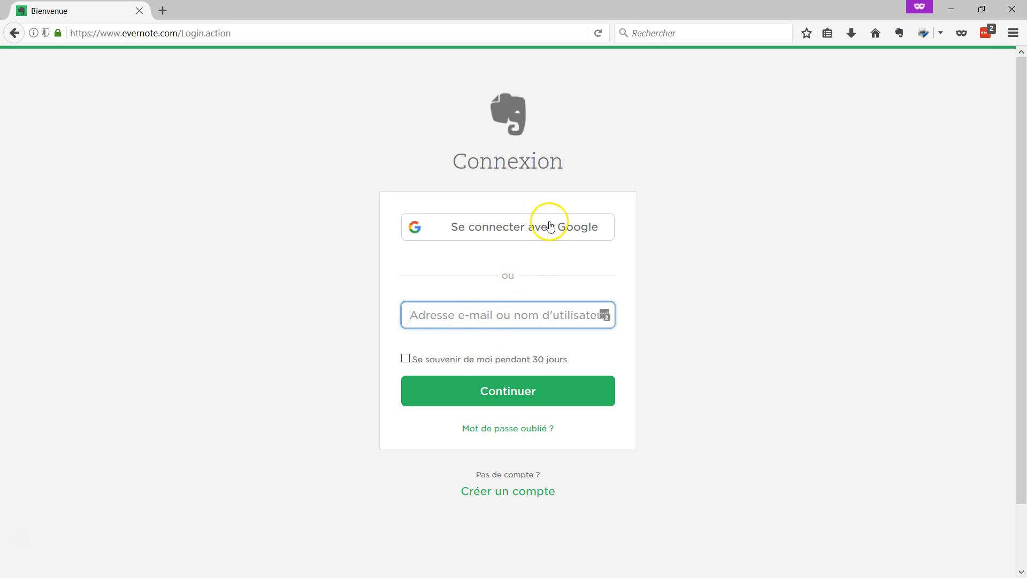
# Sign in with Google, entering the school account's e-mail address and submitting it
pyautogui.click(551, 225)
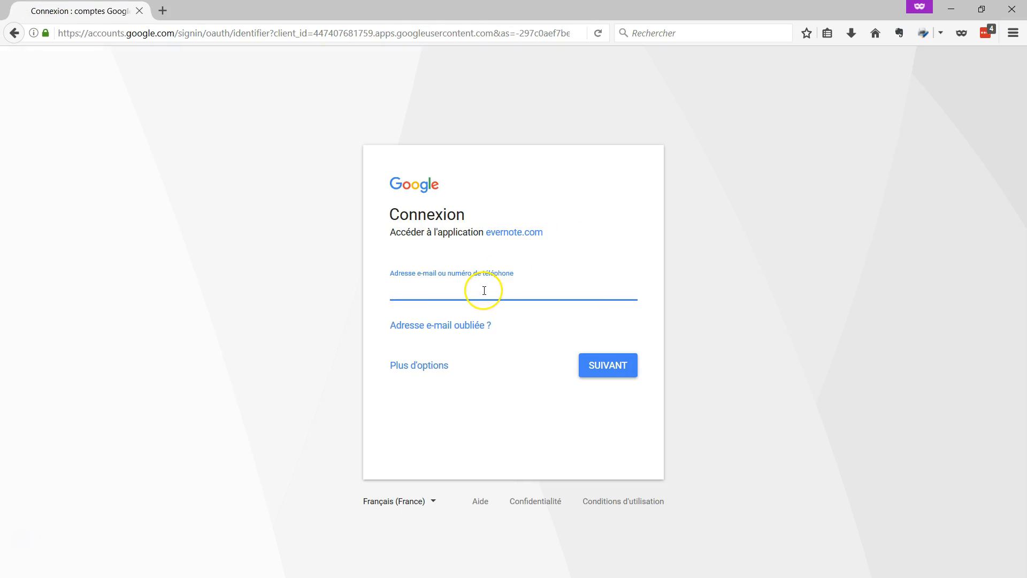
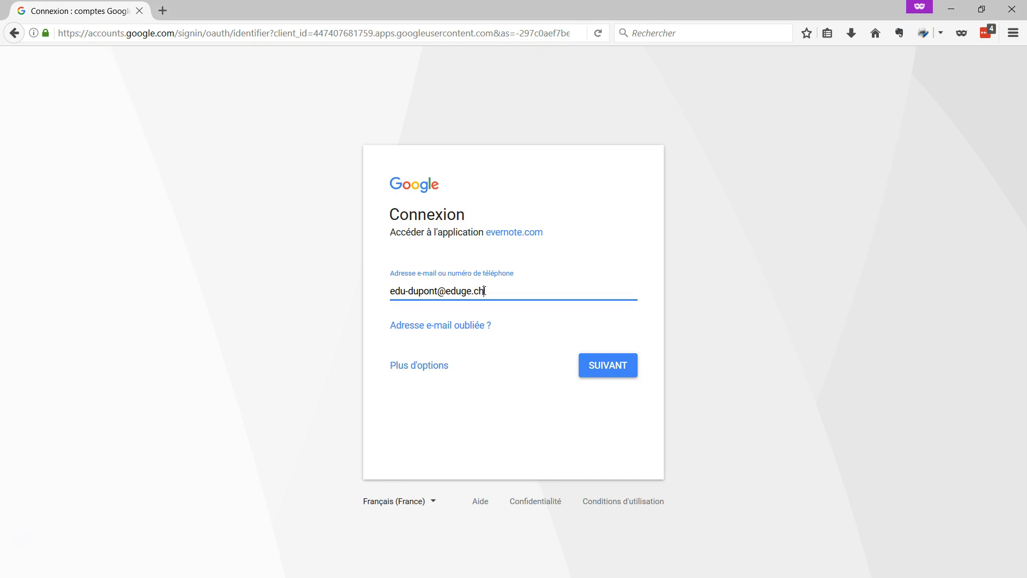
pyautogui.press('alt')
pyautogui.press('alt')
pyautogui.press('Return')
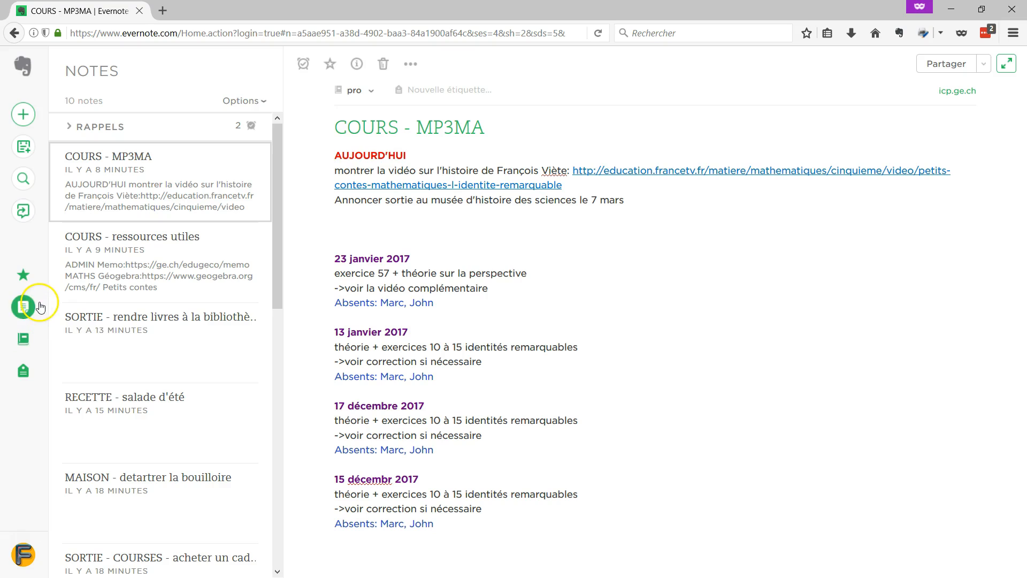
# Browse the notebooks list, then return to the list of all notes
pyautogui.click(27, 339)
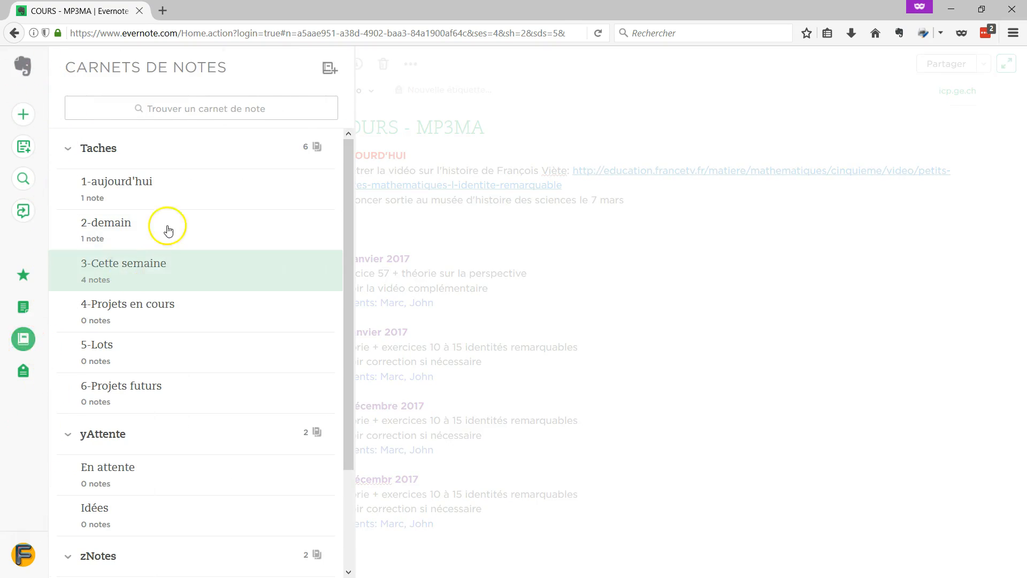
pyautogui.scroll(-3, 171, 214)
pyautogui.scroll(3, 175, 245)
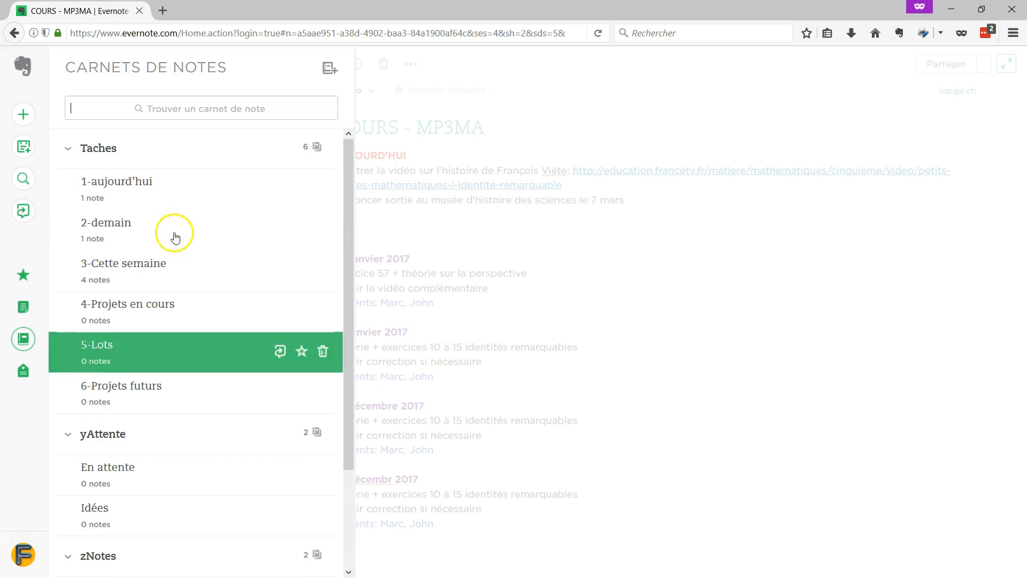
pyautogui.click(27, 312)
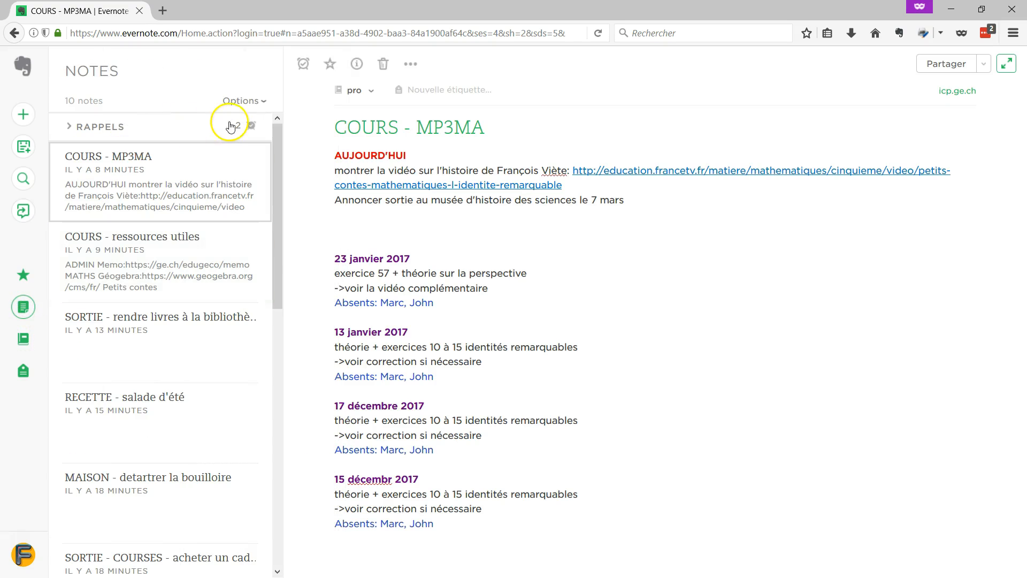
# Expand and collapse Rappels, view the shortcuts, and bring up the note search page
pyautogui.click(126, 130)
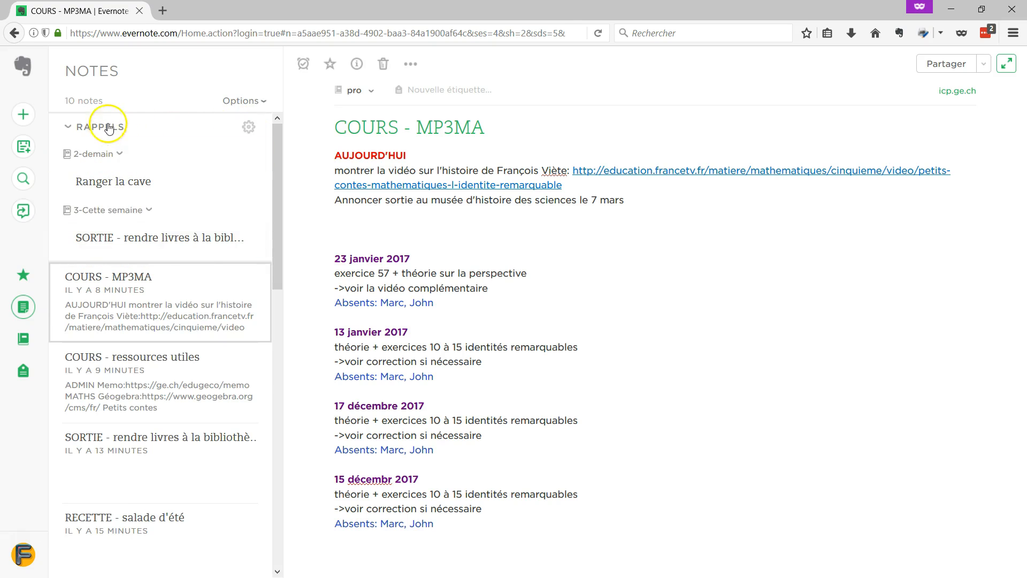
pyautogui.click(109, 128)
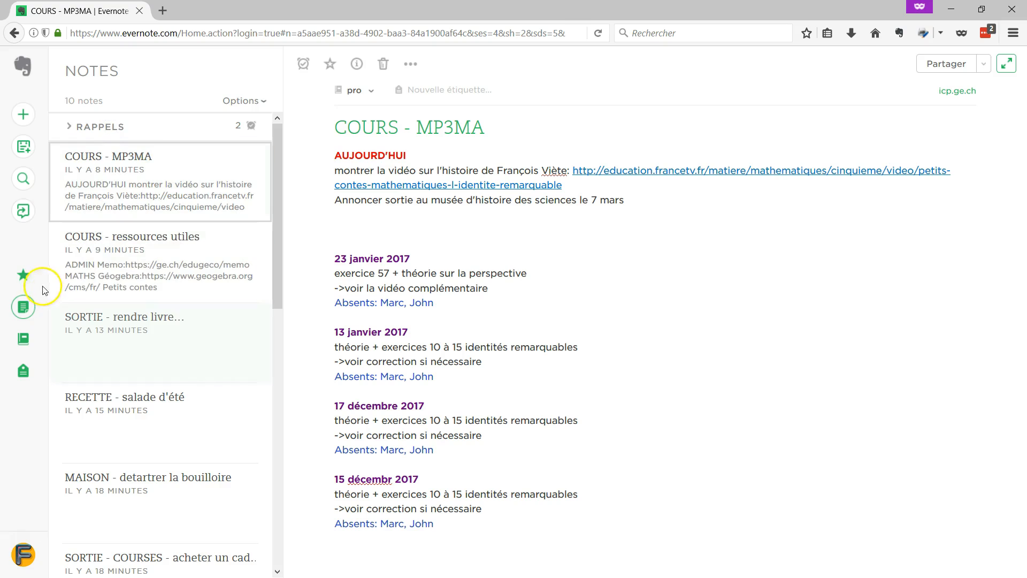
pyautogui.click(23, 275)
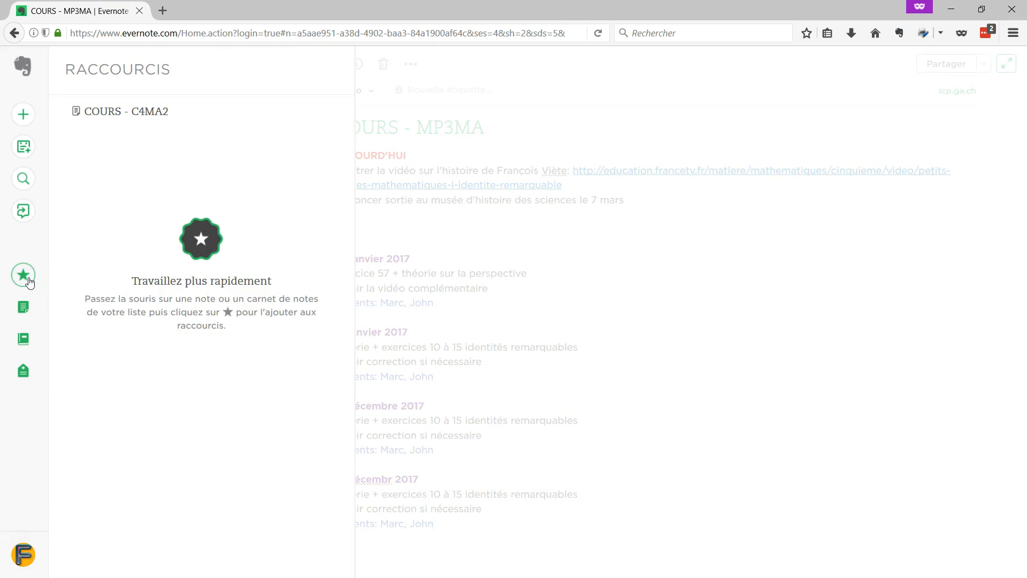
pyautogui.click(24, 176)
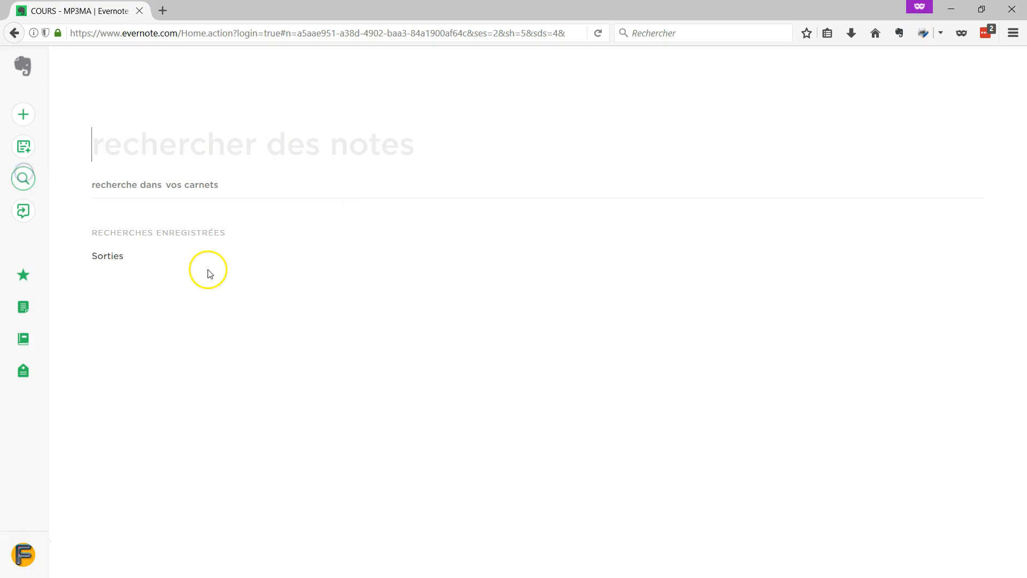
# Search notes for 'COURS' and look at one of the results
pyautogui.click(228, 153)
pyautogui.write('COURS')
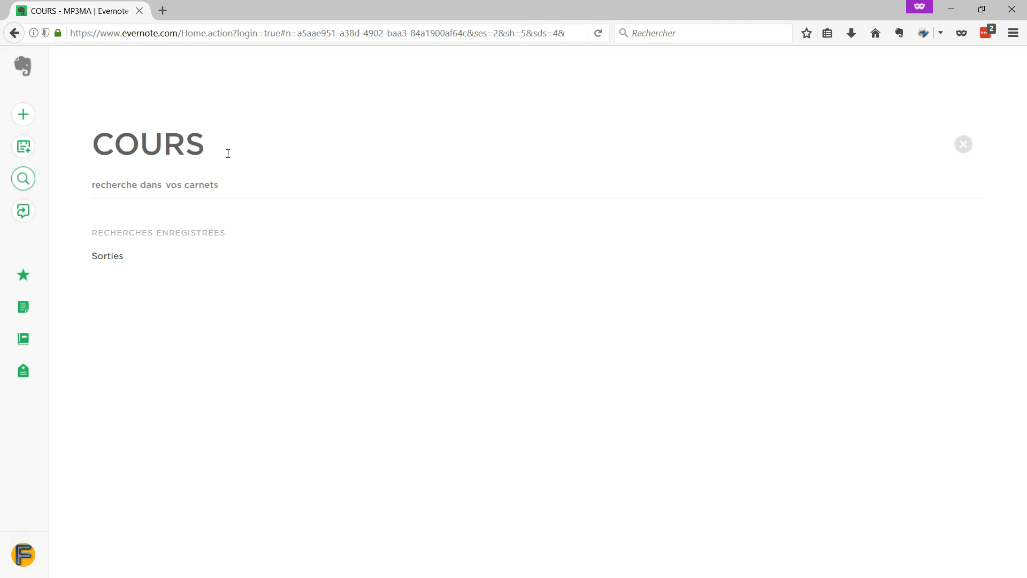
pyautogui.press('Return')
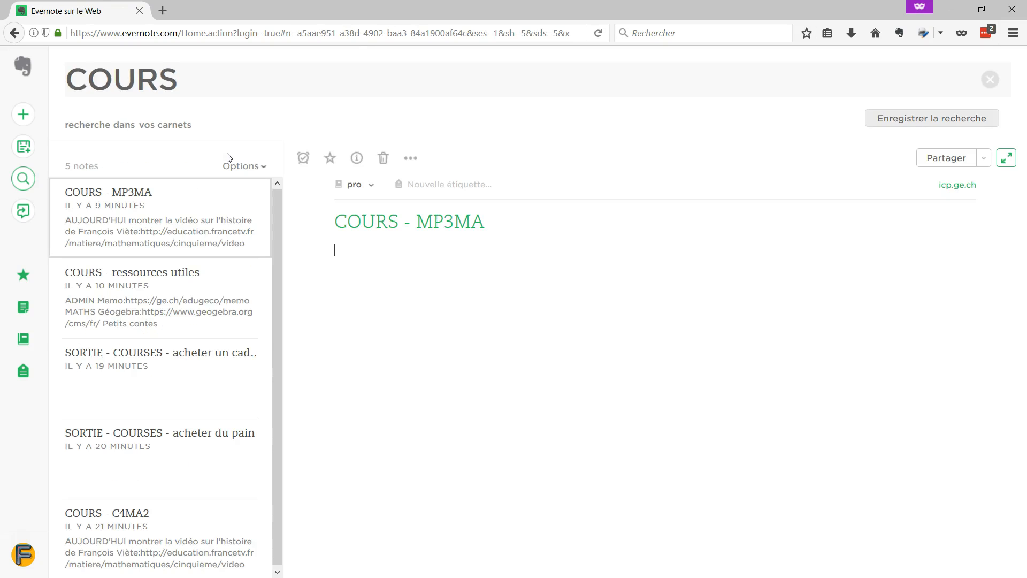
pyautogui.click(189, 283)
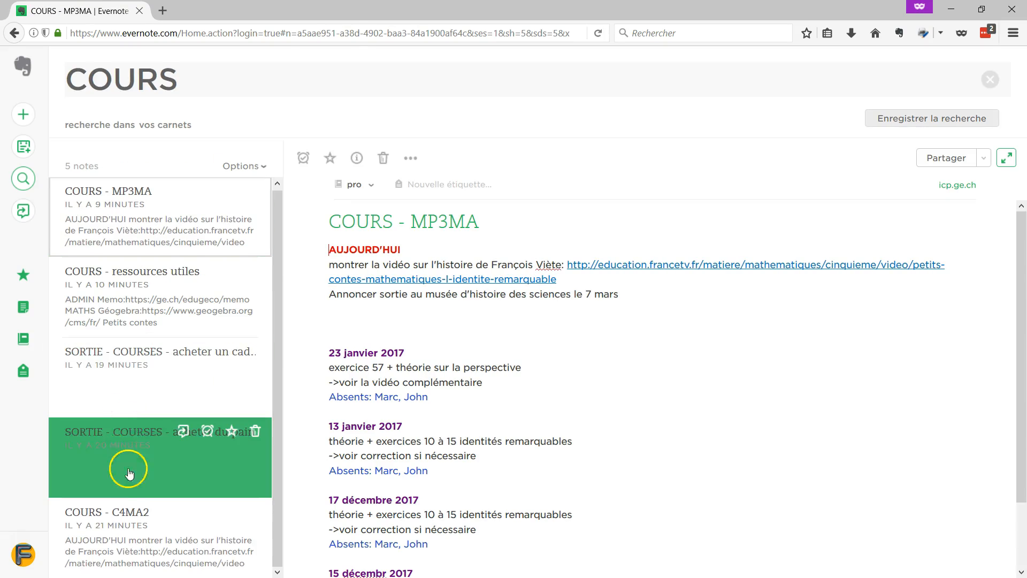
# Narrow the search to 'COURS -courses' and open the COURS - MP3MA note
pyautogui.click(207, 75)
pyautogui.write('-')
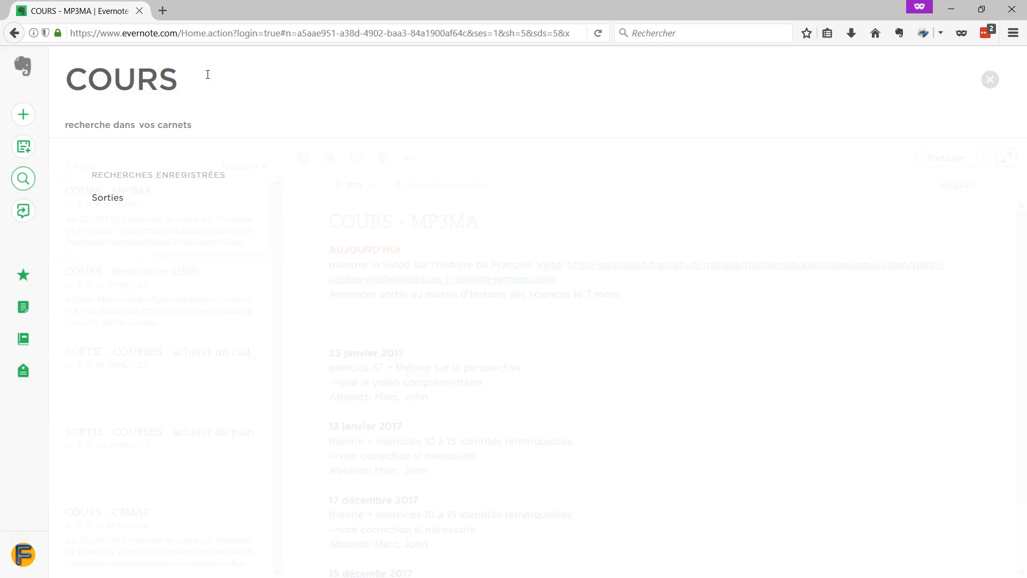
pyautogui.write('courses')
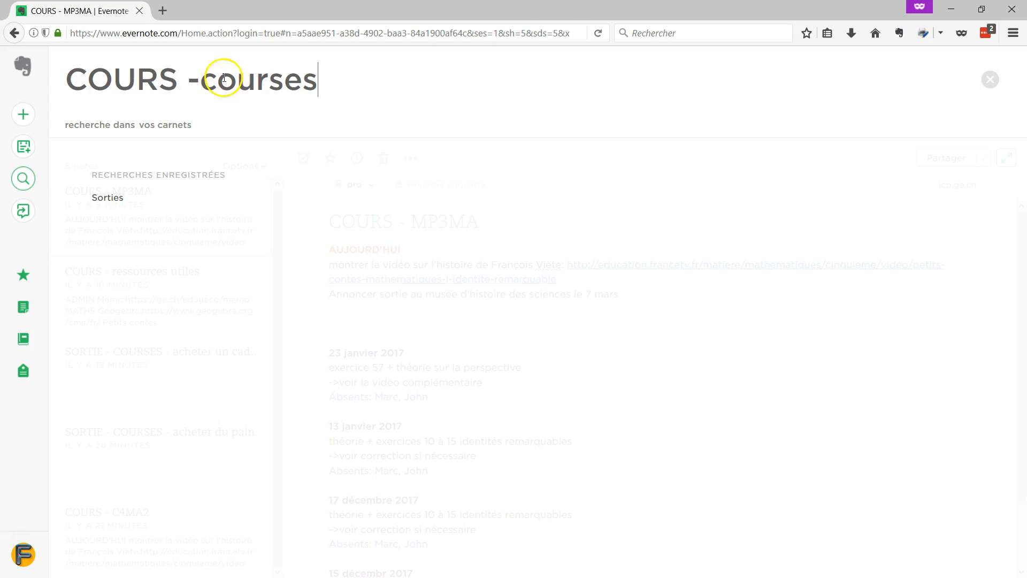
pyautogui.press('Return')
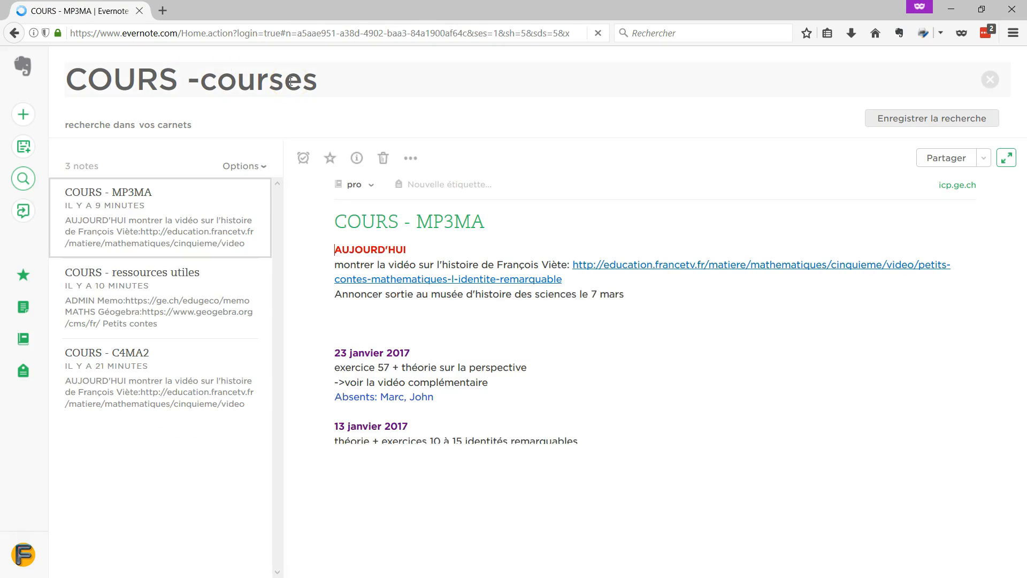
pyautogui.click(167, 225)
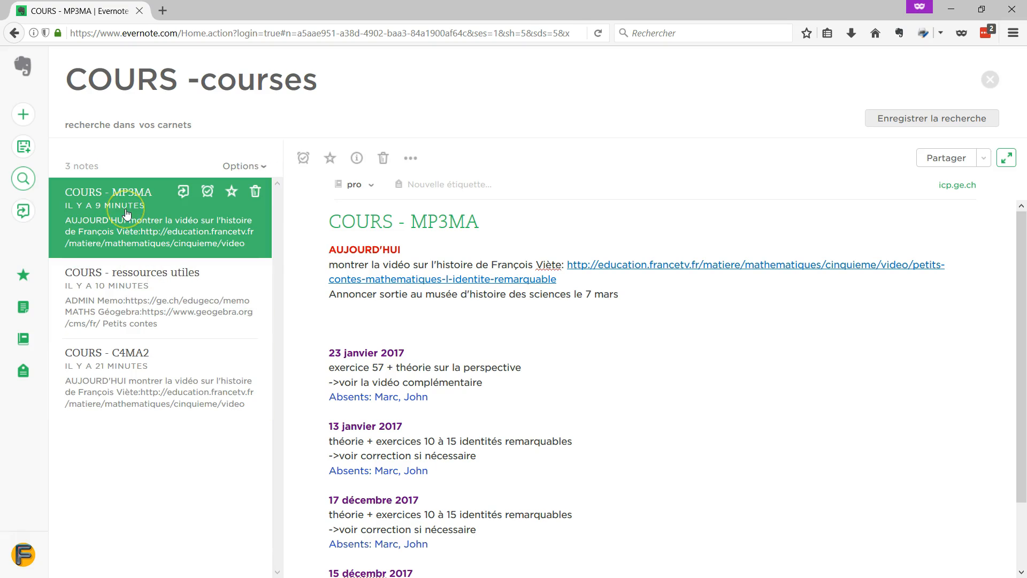
pyautogui.click(488, 318)
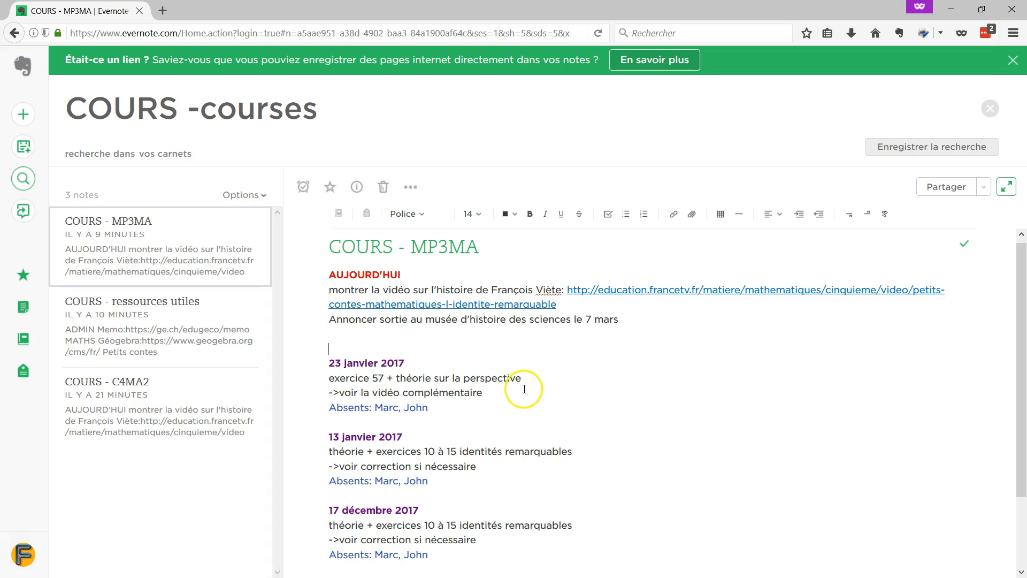
pyautogui.moveTo(437, 303)
pyautogui.scroll(-4, 477, 351)
pyautogui.scroll(4, 465, 364)
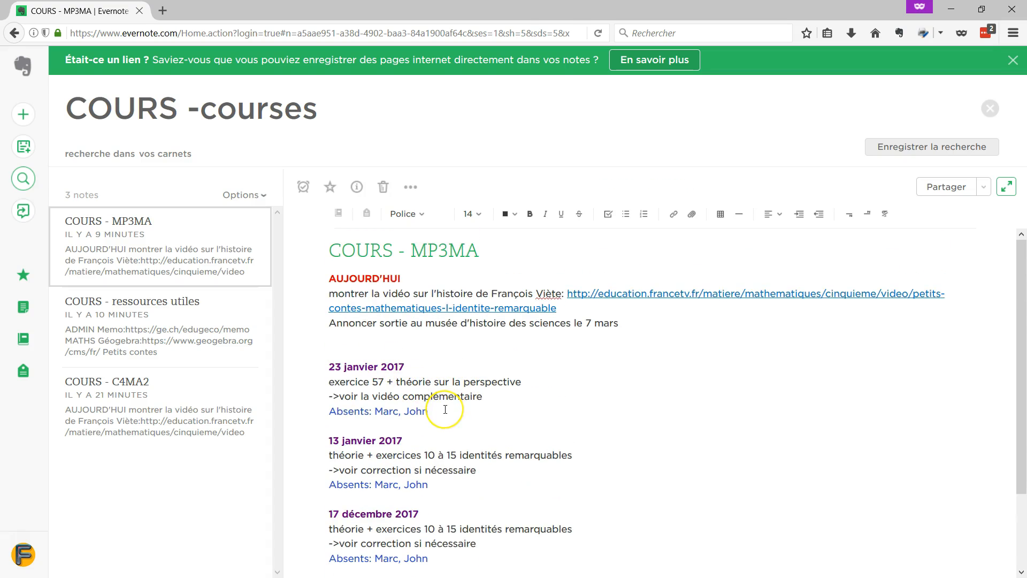
pyautogui.click(354, 295)
pyautogui.scroll(-2, 533, 406)
pyautogui.scroll(2, 532, 403)
pyautogui.click(457, 361)
pyautogui.moveTo(621, 293)
pyautogui.moveTo(942, 214)
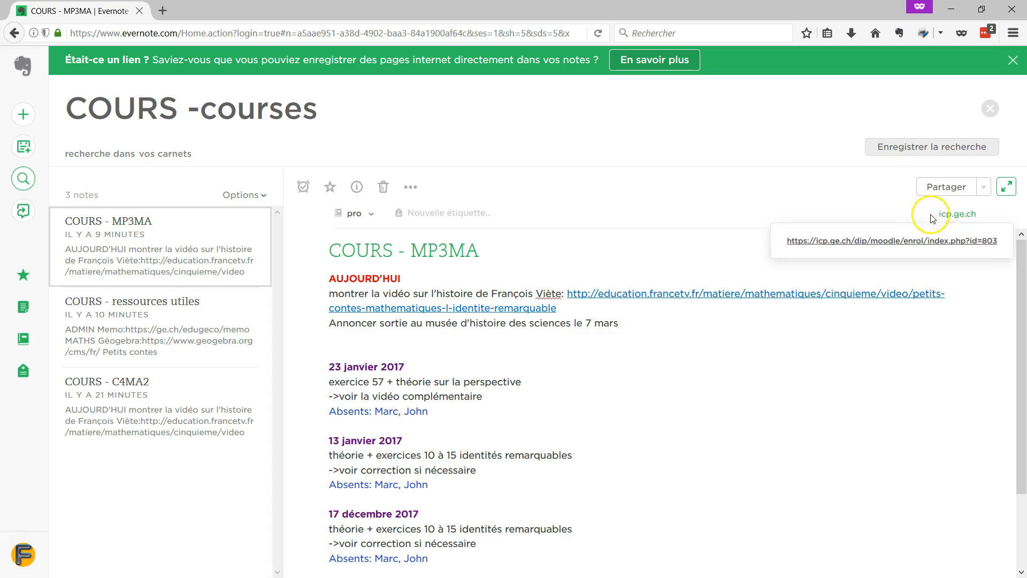
# Open the icp.ge.ch source link in a new Moodle tab, then return to the Evernote note
pyautogui.click(964, 219)
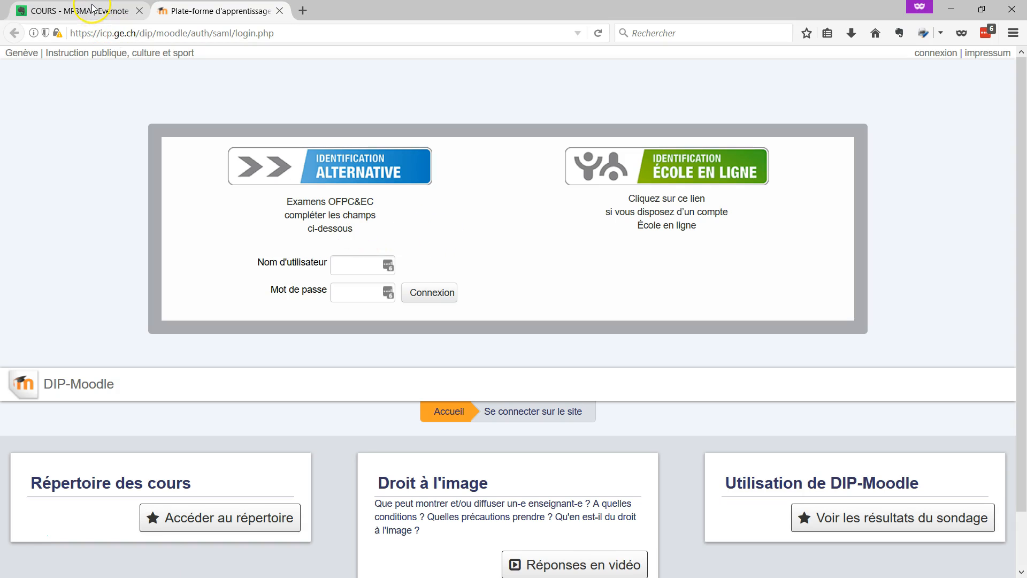
pyautogui.click(92, 9)
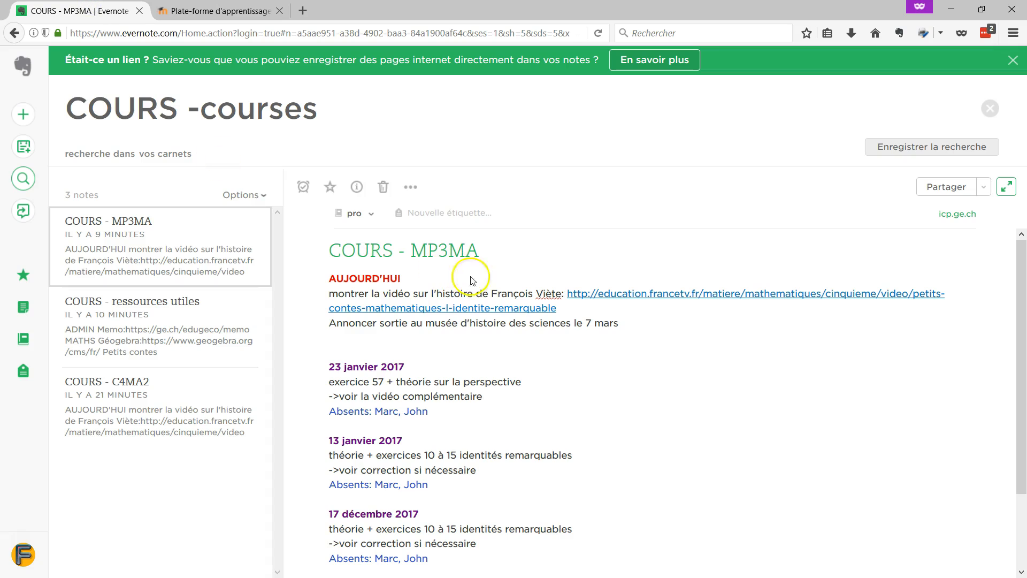
pyautogui.click(451, 337)
pyautogui.click(360, 190)
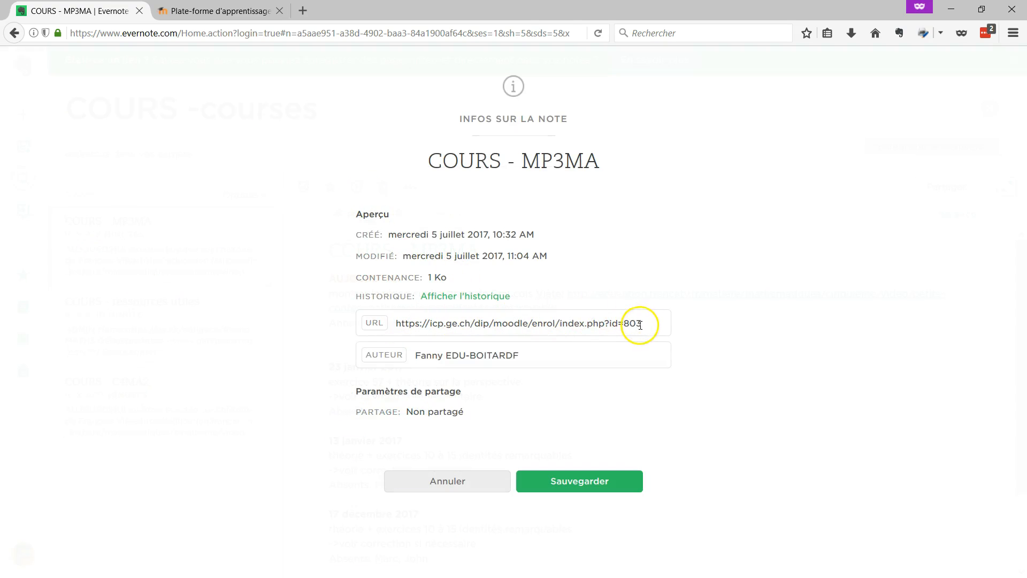
pyautogui.moveTo(396, 324); pyautogui.dragTo(618, 312)
pyautogui.click(619, 311)
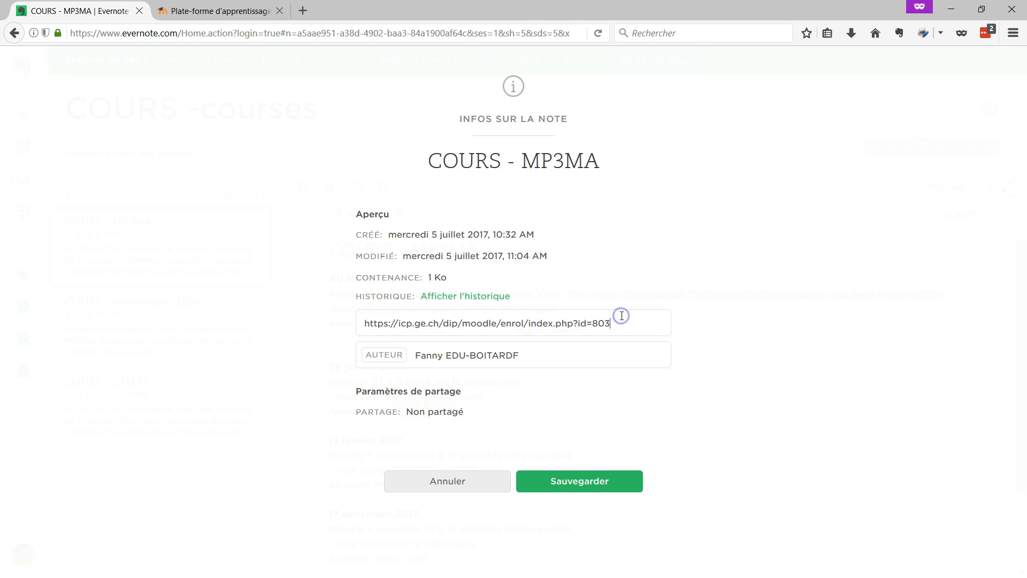
pyautogui.click(467, 481)
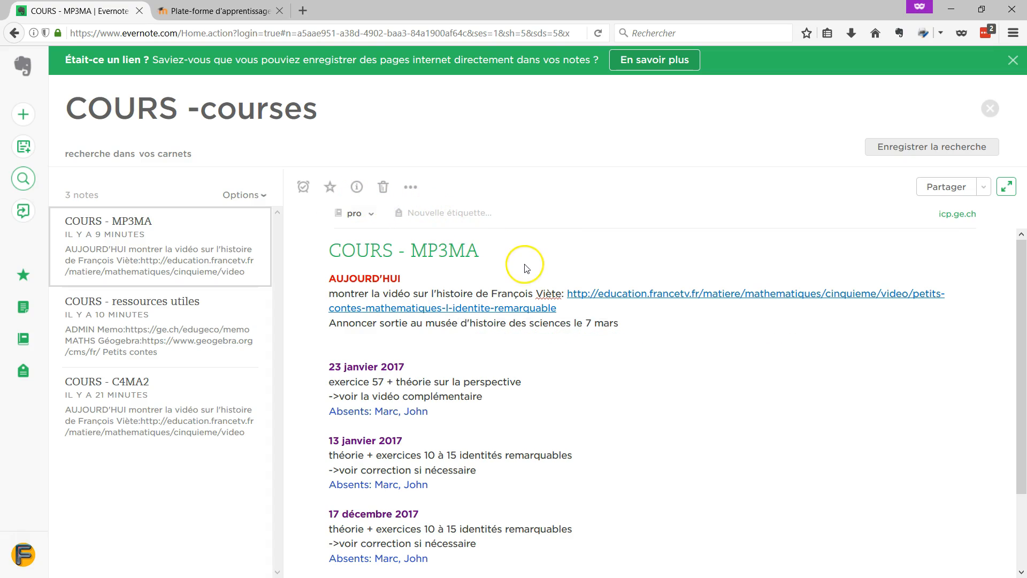
pyautogui.hotkey('alt', 'Tab')
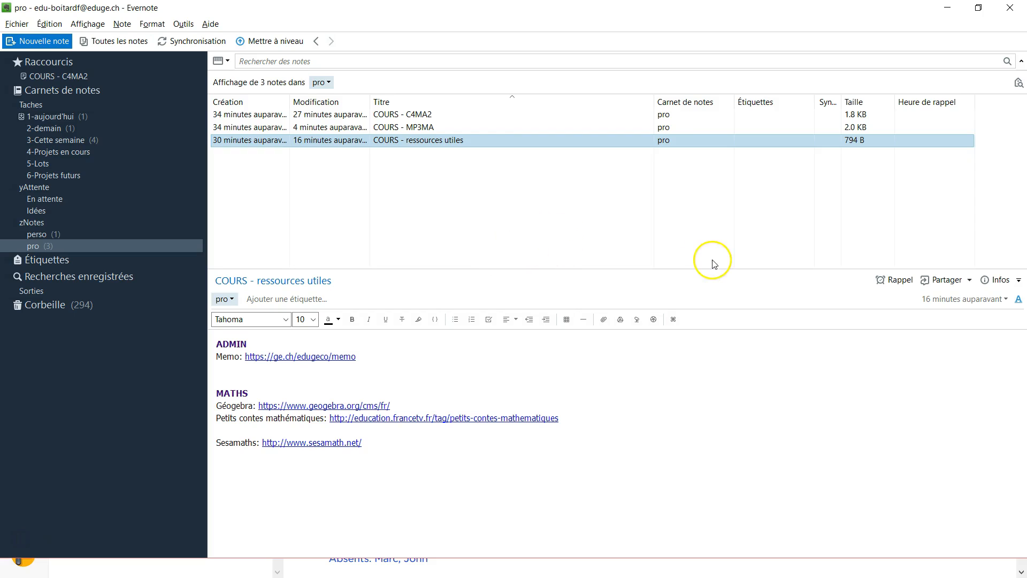
# Show the info details of COURS - ressources utiles and select its empty source URL field
pyautogui.click(999, 280)
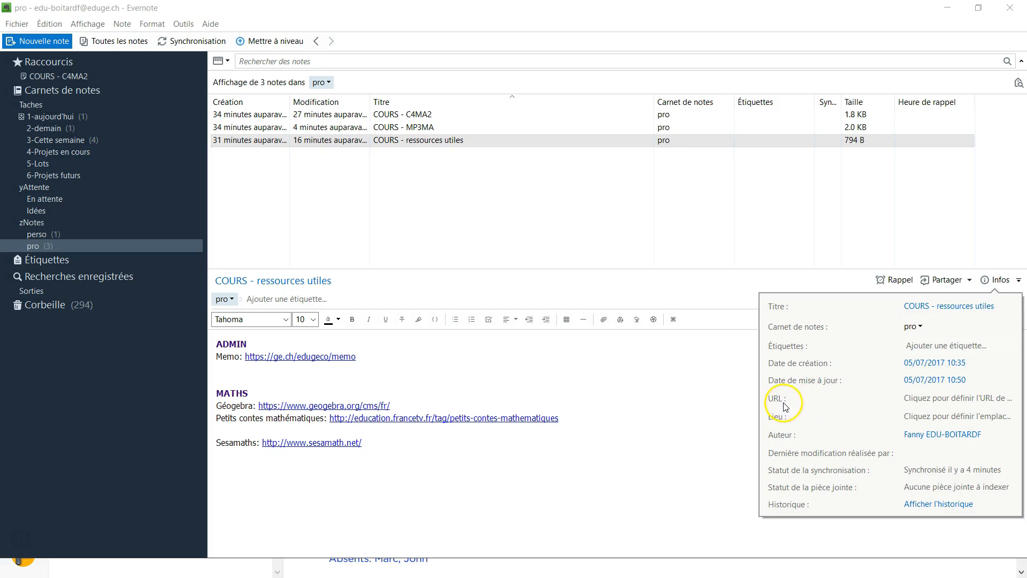
pyautogui.click(916, 400)
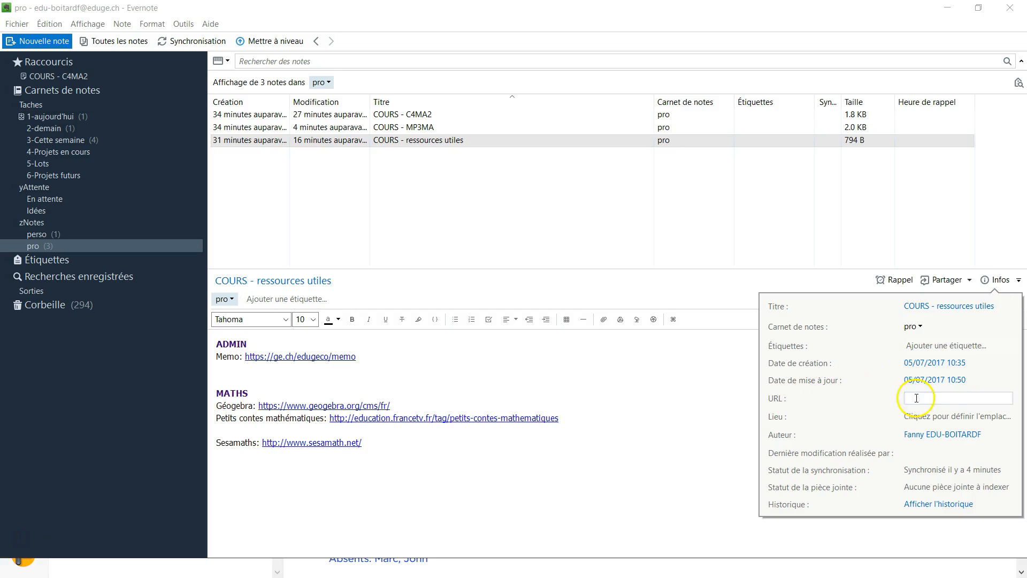
pyautogui.click(708, 403)
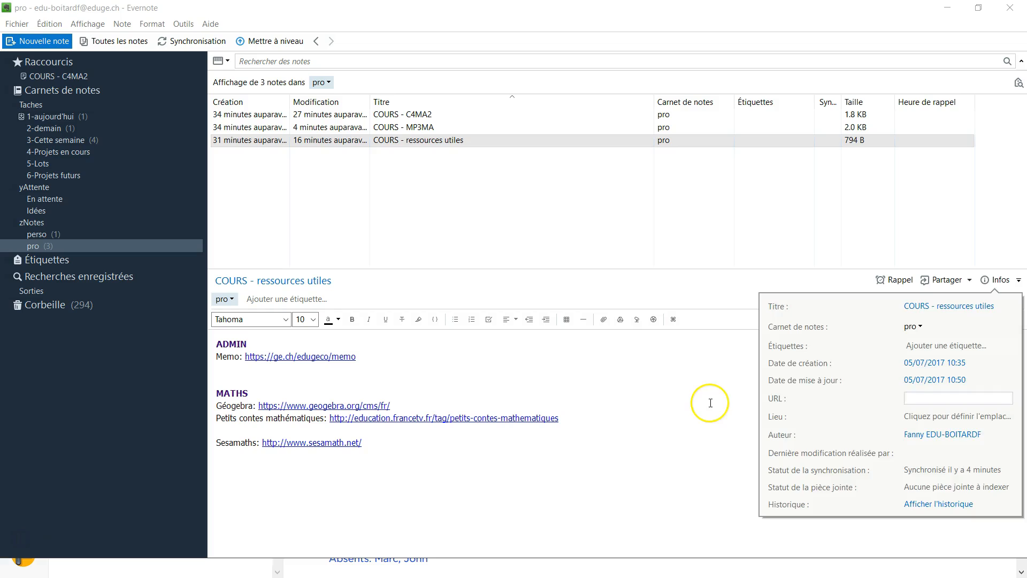